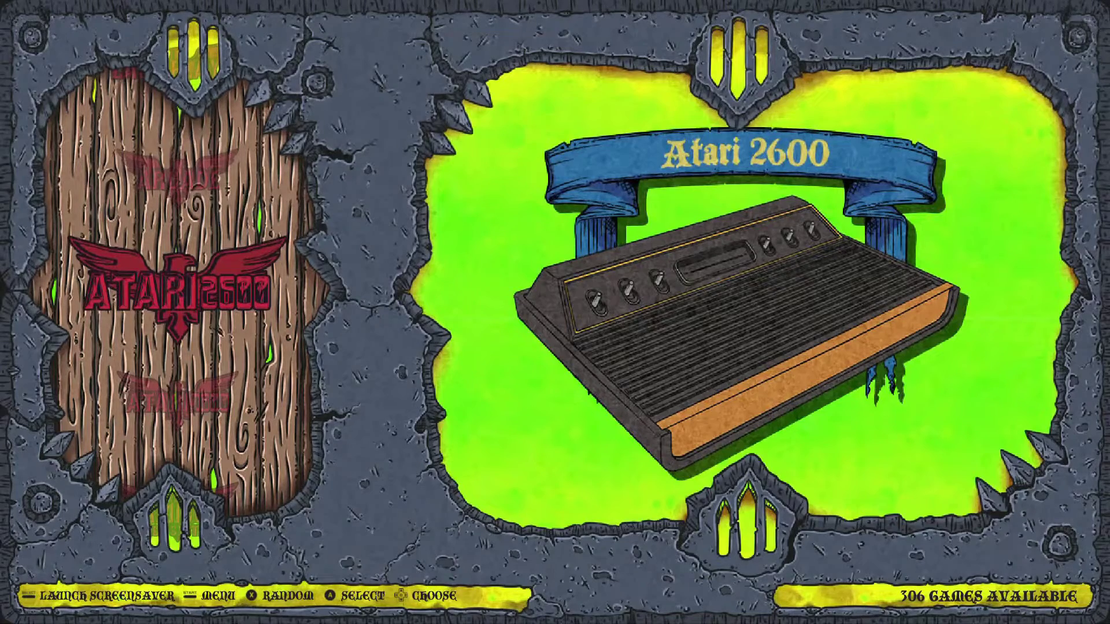
# Browse the system carousel past Atari 7800, Game Boy Color and Neo Geo Pocket Color to open RetroPie Settings
pyautogui.press('Down')
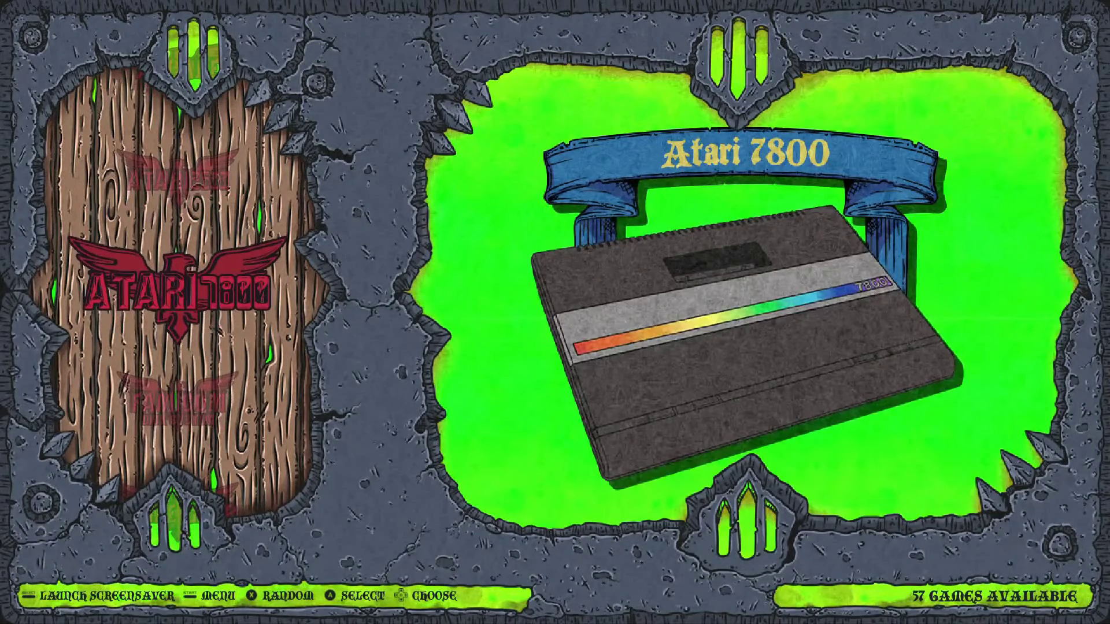
pyautogui.press('Down')
pyautogui.press('Down')
pyautogui.press('Down')
pyautogui.press('Down')
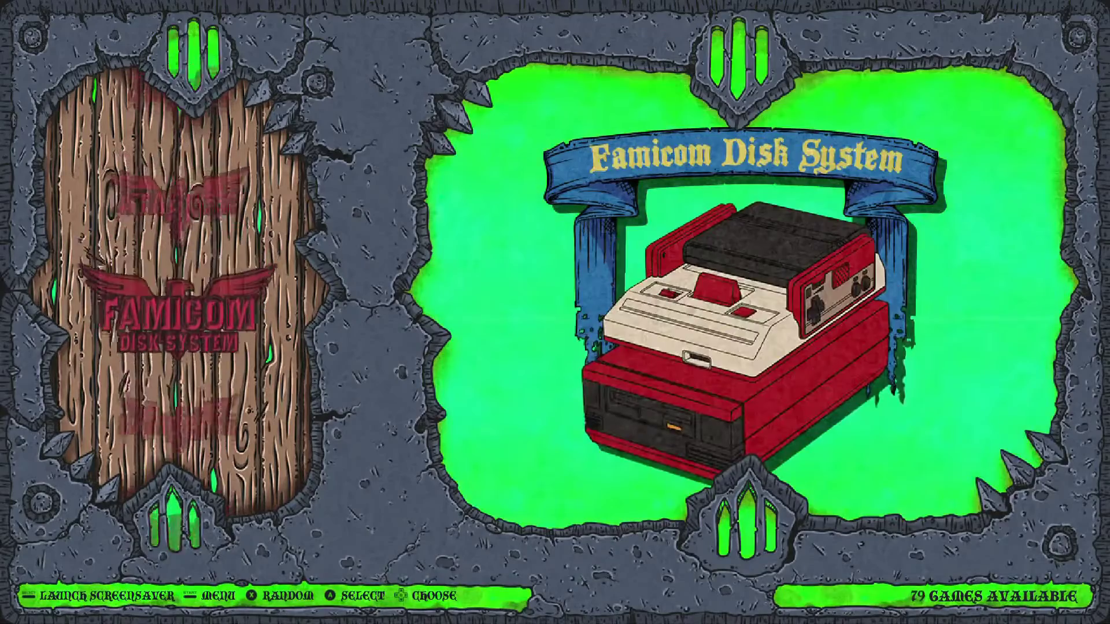
pyautogui.press('Down')
pyautogui.press('Down')
pyautogui.press('Down')
pyautogui.press('Down')
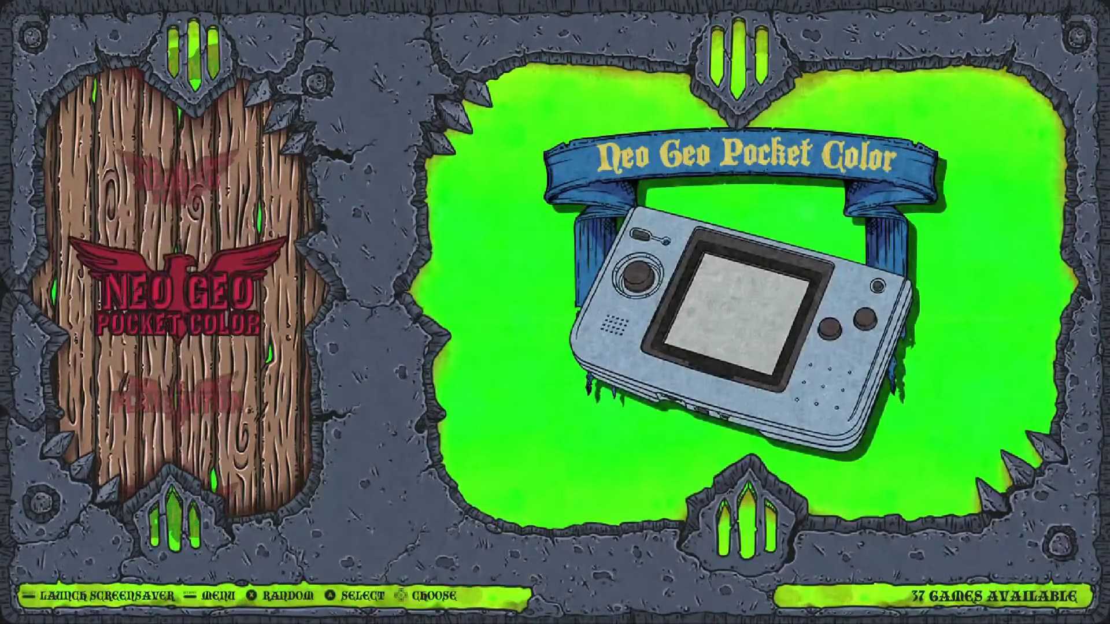
pyautogui.press('Down')
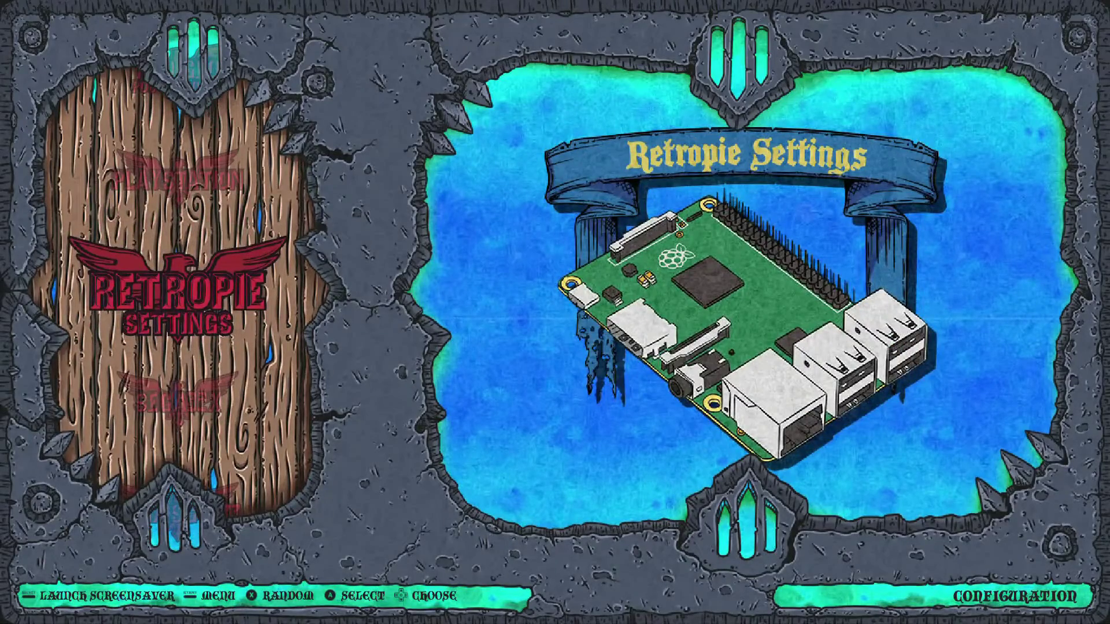
pyautogui.press('Return')
# Launch the File Manager from the RetroPie settings tools list
pyautogui.press('Down')
pyautogui.press('Down')
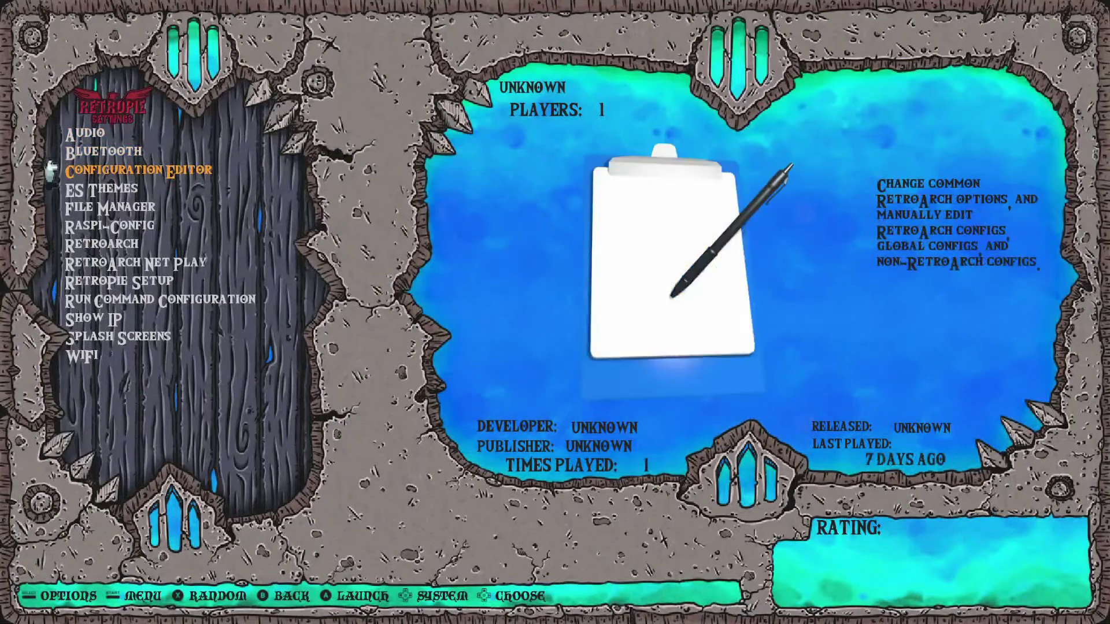
pyautogui.press('Down')
pyautogui.press('Down')
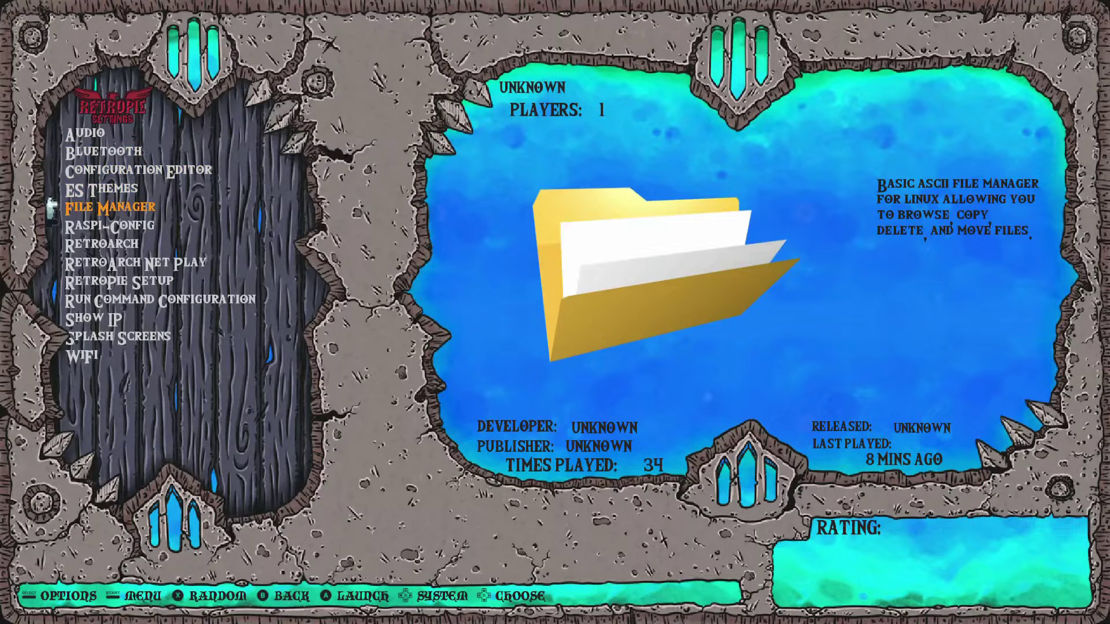
pyautogui.press('Return')
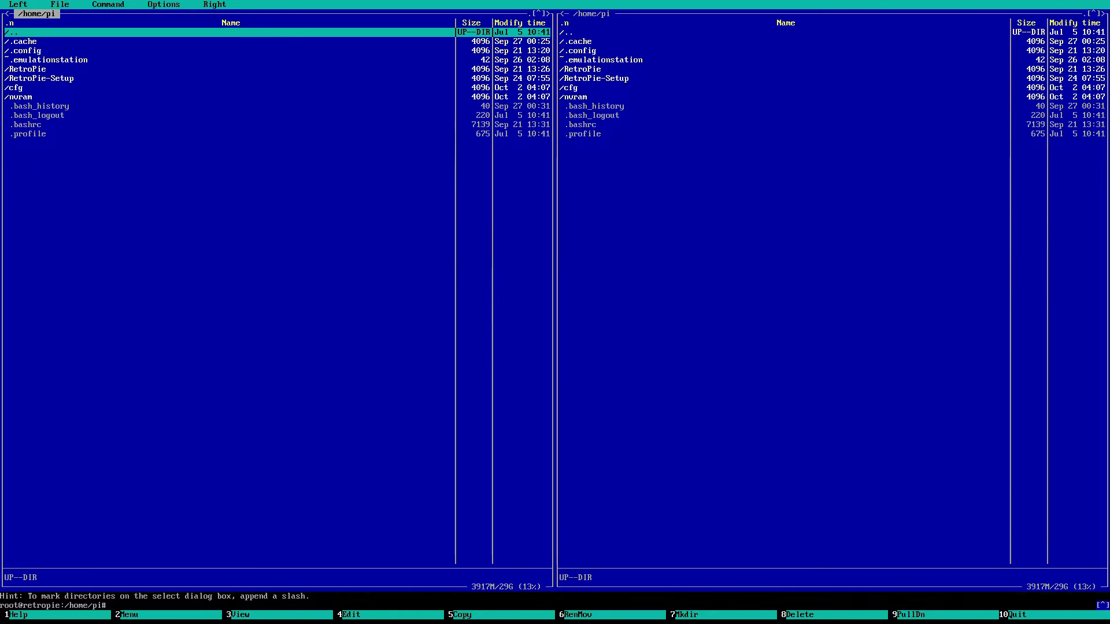
# Navigate from /home/pi up to the root folder and into /boot
pyautogui.press('Down')
pyautogui.press('Up')
pyautogui.press('Return')
pyautogui.press('Up')
pyautogui.press('Return')
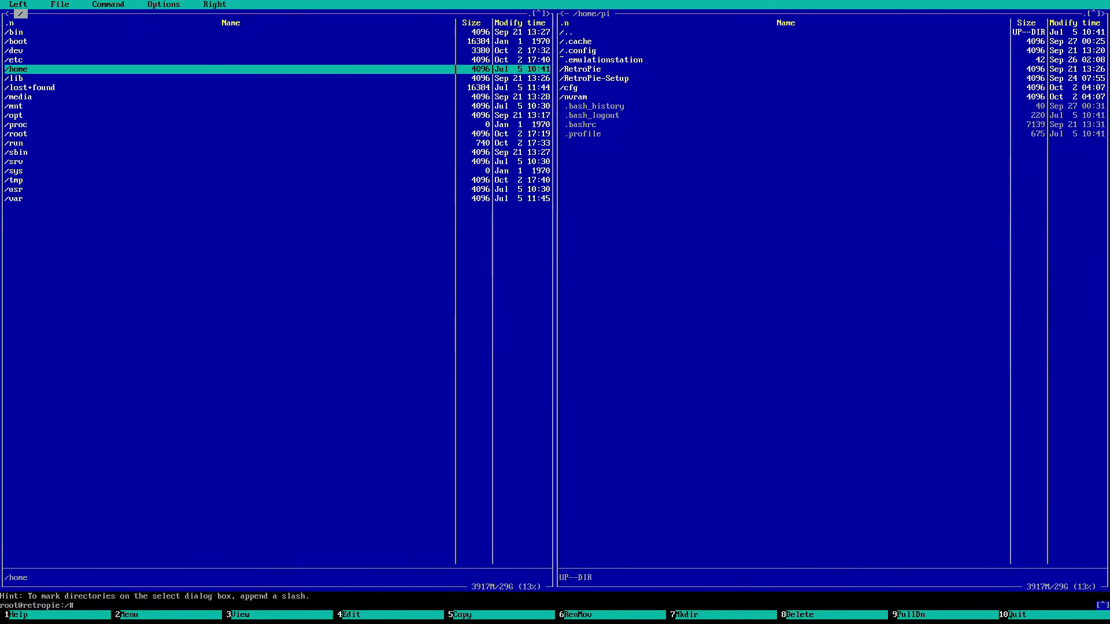
pyautogui.press('Up')
pyautogui.press('Up')
pyautogui.press('Up')
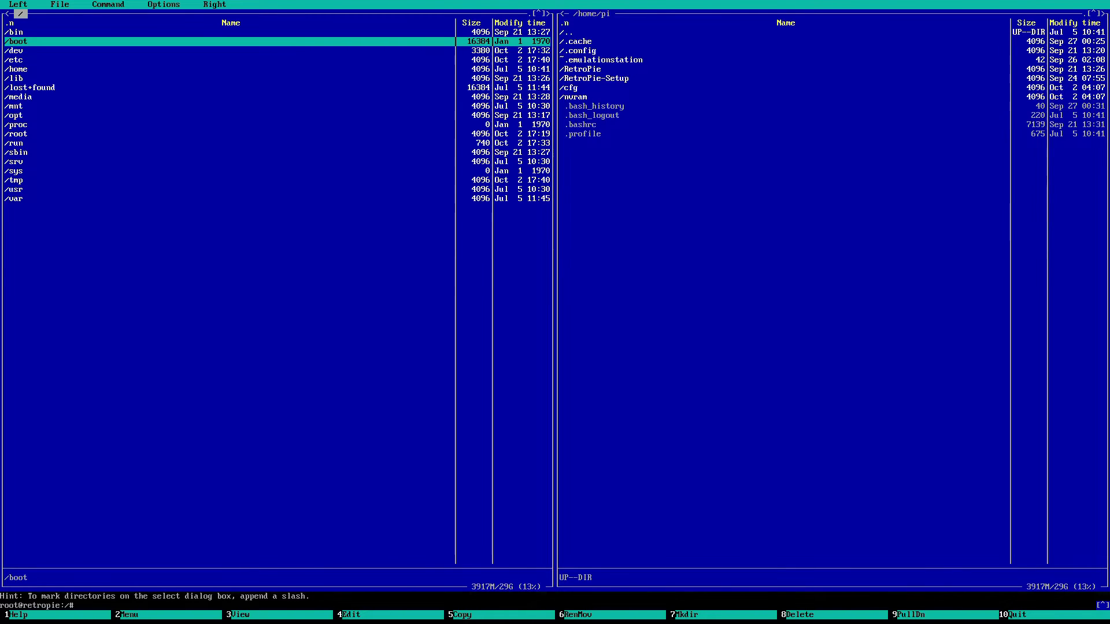
pyautogui.press('Return')
# Select cmdline.txt in the /boot listing and open it with F4 in nano
pyautogui.press('Down')
pyautogui.press('Down')
pyautogui.press('Down')
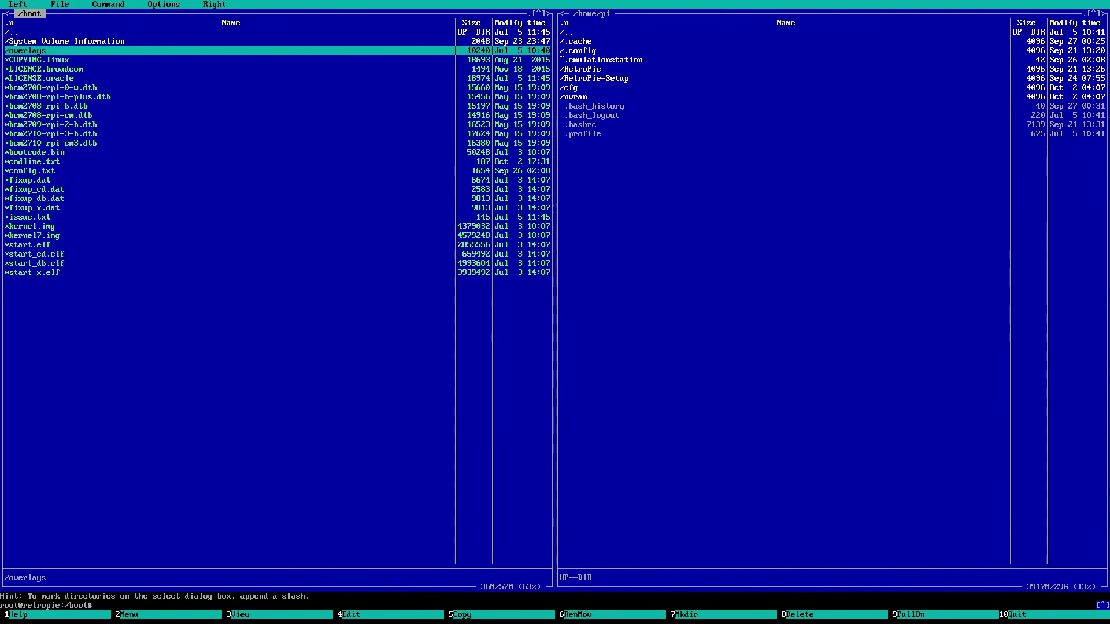
pyautogui.press('Down')
pyautogui.press('Down')
pyautogui.press('Down')
pyautogui.press('Down')
pyautogui.press('Down')
pyautogui.press('Down')
pyautogui.press('Down')
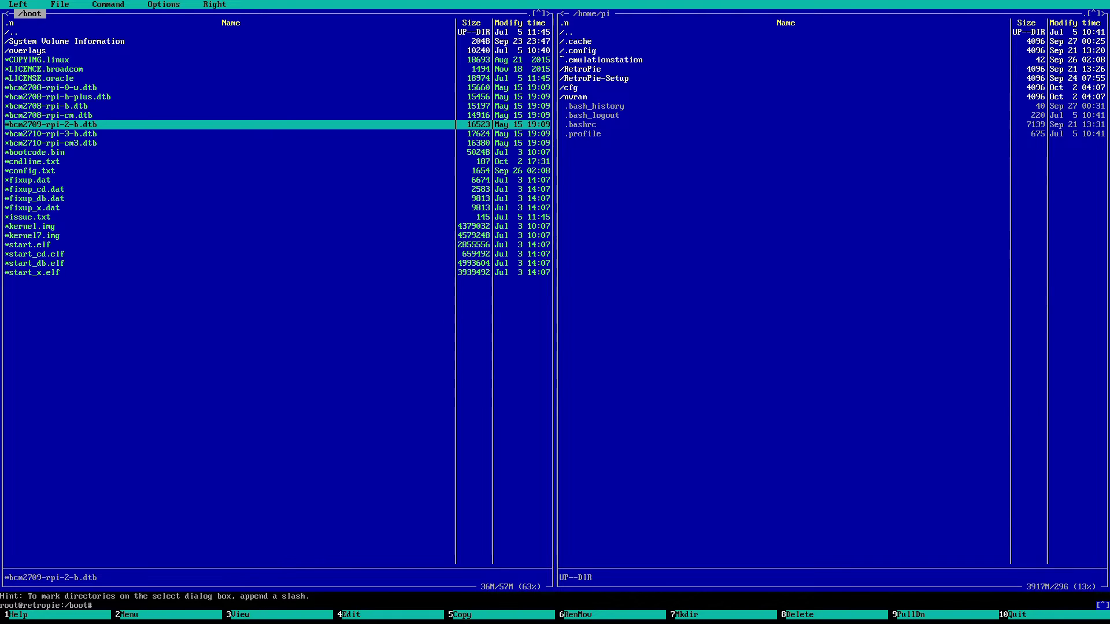
pyautogui.press('Down')
pyautogui.press('Down')
pyautogui.press('Down')
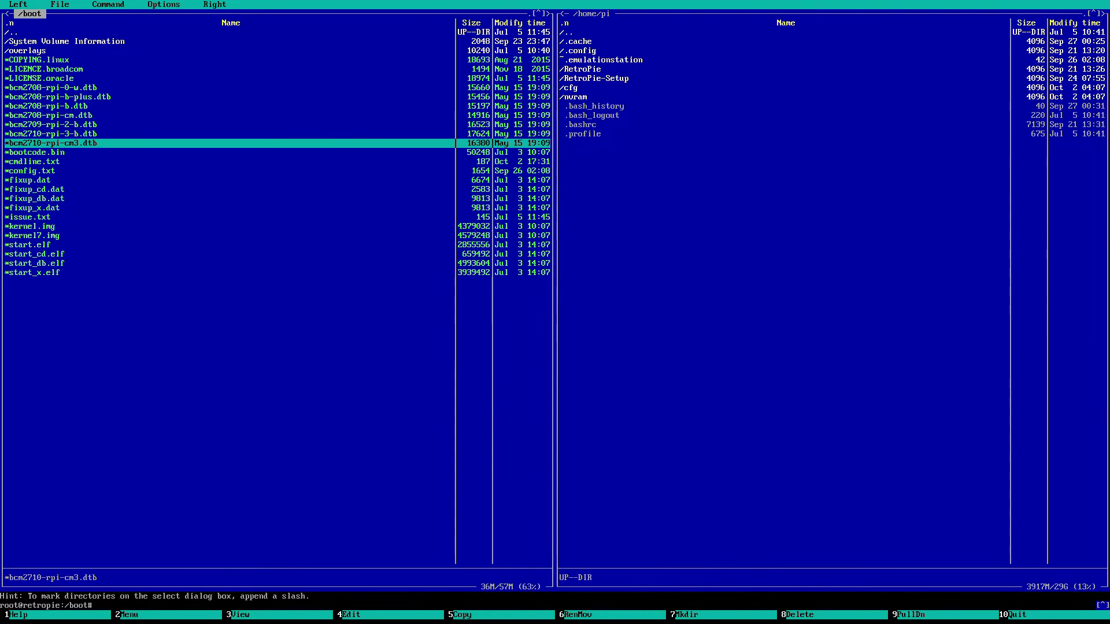
pyautogui.press('Down')
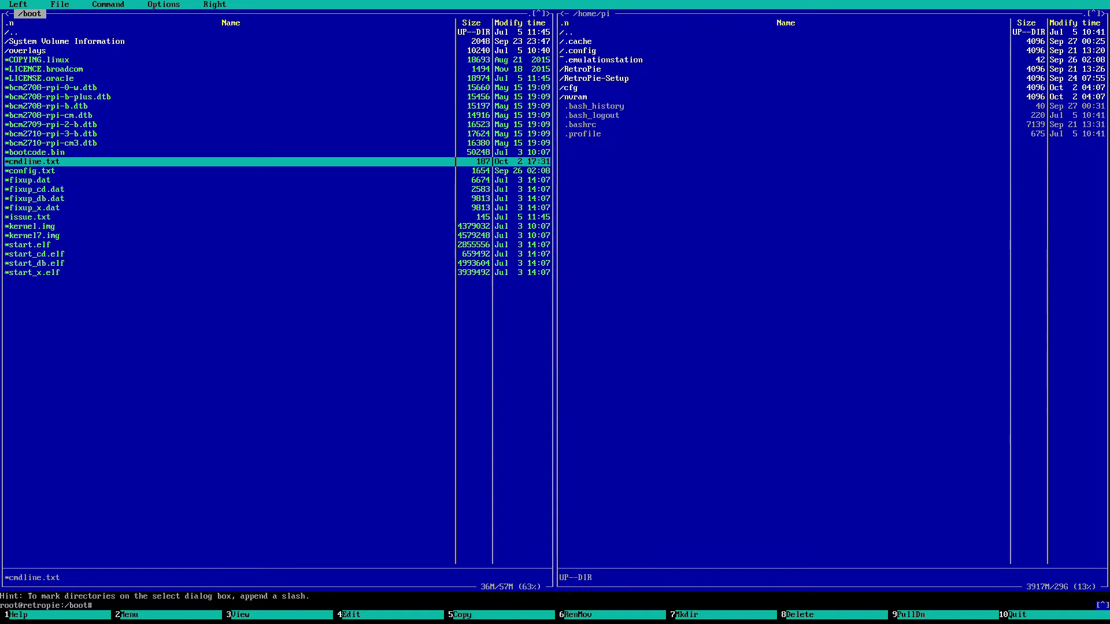
pyautogui.press('F4')
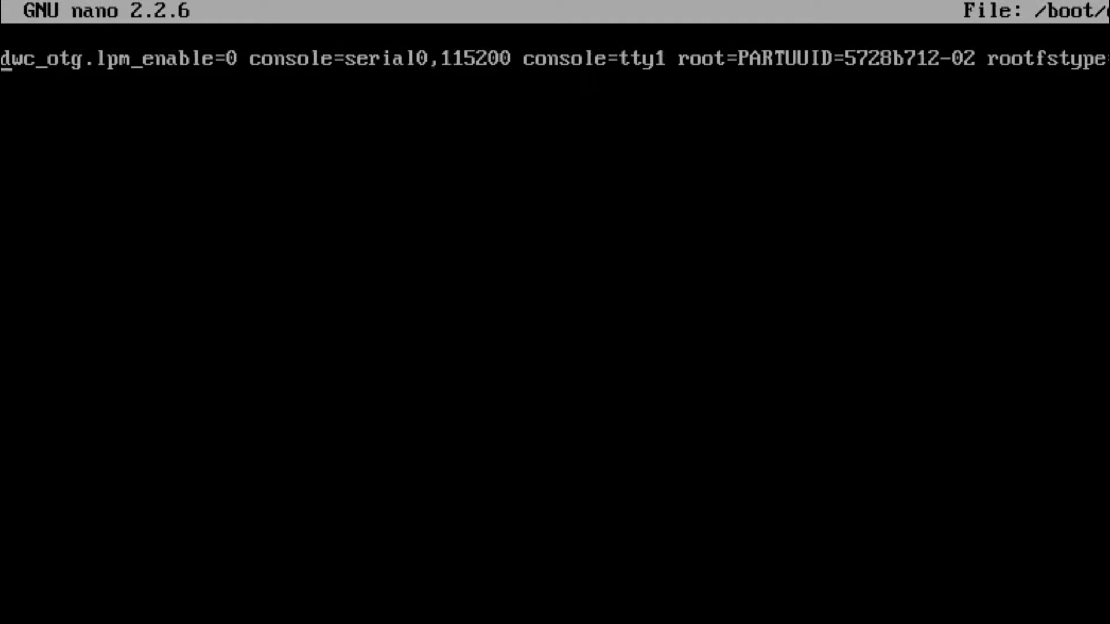
# Replace the 1 in console=tty1 with 3 so the entry reads console=tty3
pyautogui.press('Right')
pyautogui.press('Right')
pyautogui.press('Right')
pyautogui.press('Right')
pyautogui.press('Right')
pyautogui.press('Right')
pyautogui.press('Right')
pyautogui.press('Right')
pyautogui.press('Right')
pyautogui.press('Right')
pyautogui.press('Right')
pyautogui.press('Right')
pyautogui.press('Right')
pyautogui.press('Right')
pyautogui.press('Right')
pyautogui.press('Right')
pyautogui.press('Right')
pyautogui.press('Right')
pyautogui.press('Right')
pyautogui.press('Right')
pyautogui.press('Right')
pyautogui.press('Right')
pyautogui.press('Right')
pyautogui.press('Right')
pyautogui.press('Right')
pyautogui.press('Right')
pyautogui.press('Right')
pyautogui.press('Right')
pyautogui.press('Right')
pyautogui.press('Right')
pyautogui.press('Right')
pyautogui.press('Right')
pyautogui.press('Right')
pyautogui.press('Right')
pyautogui.press('Right')
pyautogui.press('Right')
pyautogui.press('Right')
pyautogui.press('Right')
pyautogui.press('Right')
pyautogui.press('Right')
pyautogui.press('Right')
pyautogui.press('Right')
pyautogui.press('Right')
pyautogui.press('Delete')
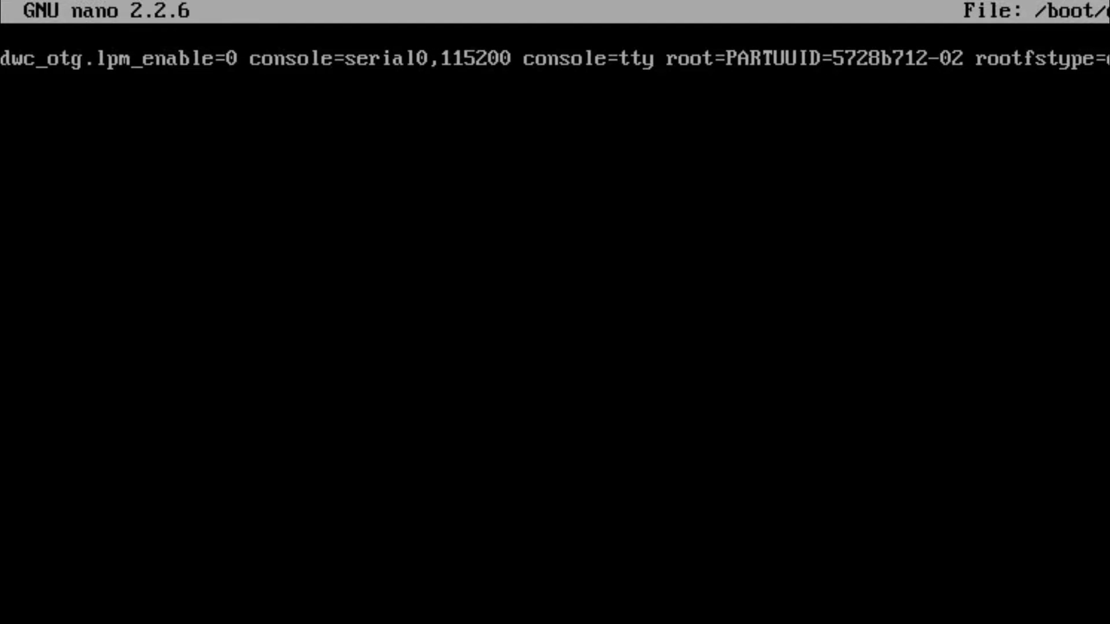
pyautogui.write('3')
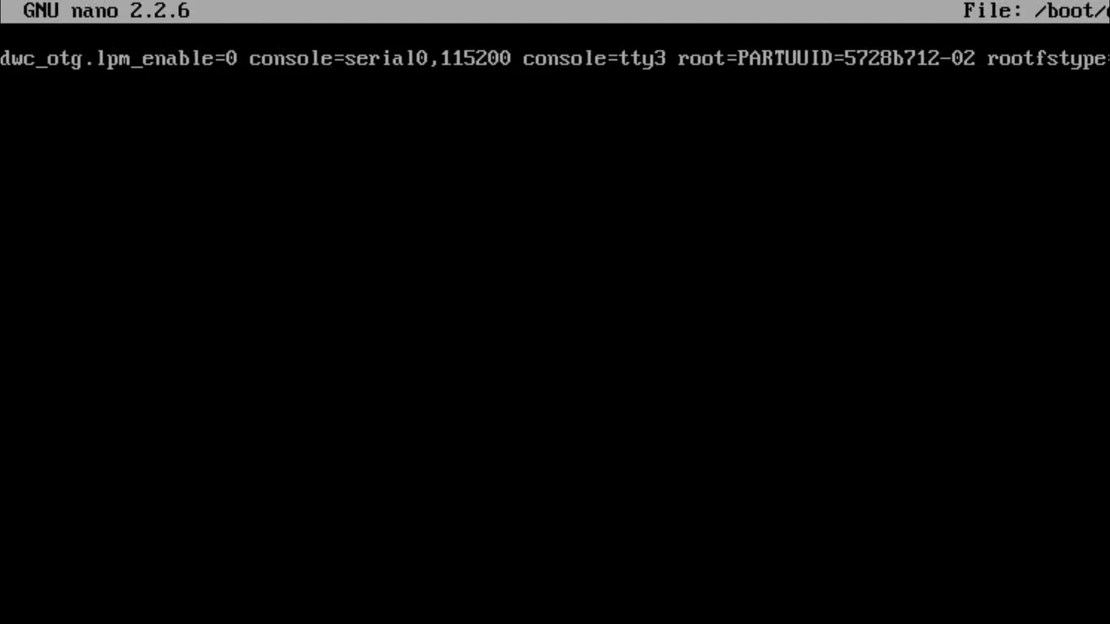
pyautogui.press('Right')
pyautogui.press('Right')
pyautogui.press('Right')
pyautogui.press('Right')
pyautogui.press('Right')
pyautogui.press('Right')
pyautogui.press('Right')
pyautogui.press('Right')
pyautogui.press('Right')
pyautogui.press('Right')
pyautogui.press('Right')
pyautogui.press('Right')
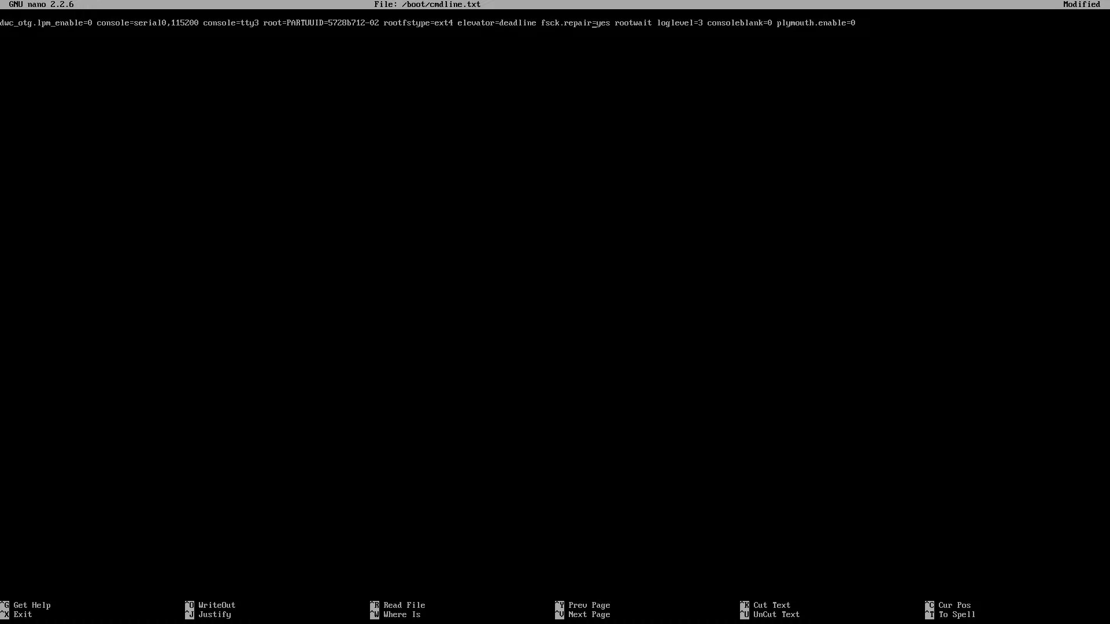
pyautogui.press('Right')
pyautogui.press('Right')
pyautogui.press('Right')
pyautogui.press('Right')
pyautogui.press('Right')
pyautogui.press('Right')
pyautogui.press('Right')
pyautogui.press('Right')
pyautogui.press('Right')
pyautogui.press('Right')
pyautogui.press('Right')
pyautogui.press('Right')
pyautogui.press('Right')
pyautogui.press('Right')
pyautogui.press('Right')
pyautogui.press('Right')
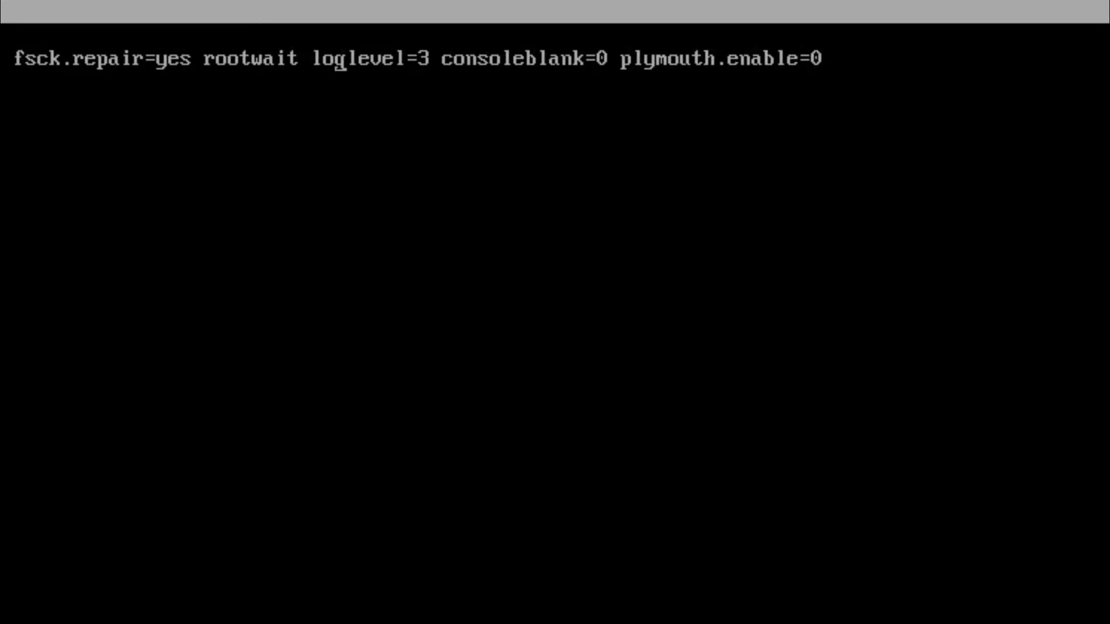
# Add 'logo.nologo disable_splash=1' after plymouth.enable=0 at the line's end, correcting a hyphen typo
pyautogui.press('Right')
pyautogui.press('Right')
pyautogui.press('Right')
pyautogui.press('Right')
pyautogui.press('Right')
pyautogui.press('Right')
pyautogui.press('Right')
pyautogui.press('Right')
pyautogui.press('Right')
pyautogui.press('Right')
pyautogui.press('Right')
pyautogui.press('Right')
pyautogui.press('Right')
pyautogui.press('Right')
pyautogui.press('Right')
pyautogui.press('Right')
pyautogui.press('Right')
pyautogui.press('Right')
pyautogui.press('Right')
pyautogui.press('Right')
pyautogui.press('Right')
pyautogui.press('Right')
pyautogui.press('Right')
pyautogui.press('Right')
pyautogui.press('Right')
pyautogui.press('Right')
pyautogui.press('Right')
pyautogui.press('Right')
pyautogui.press('Right')
pyautogui.press('Right')
pyautogui.press('Right')
pyautogui.press('Right')
pyautogui.write('logo.nologo')
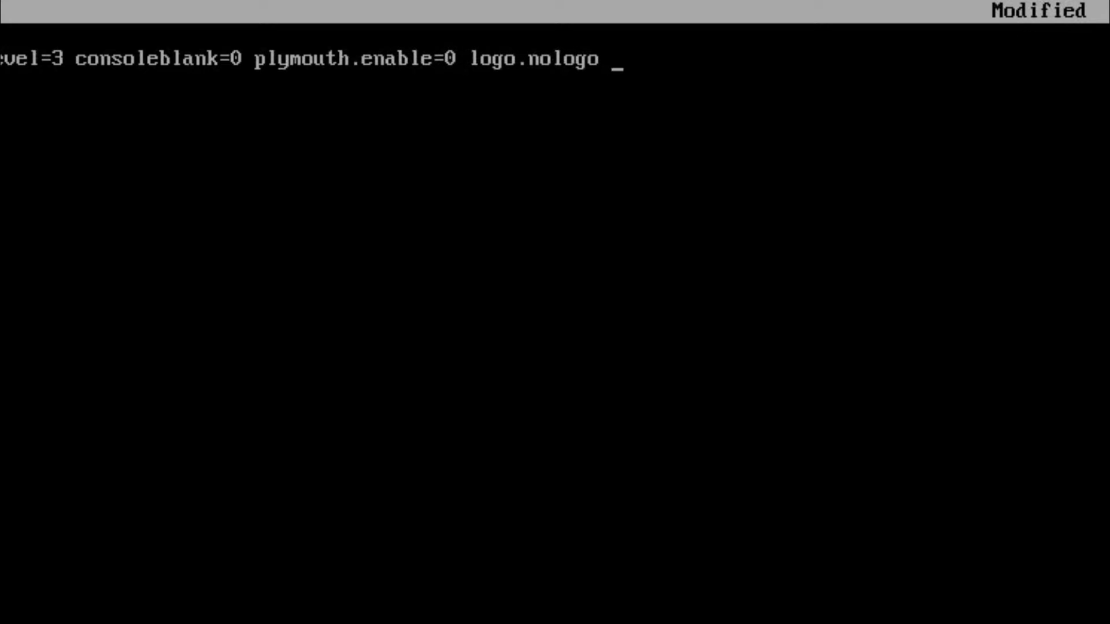
pyautogui.write('disable')
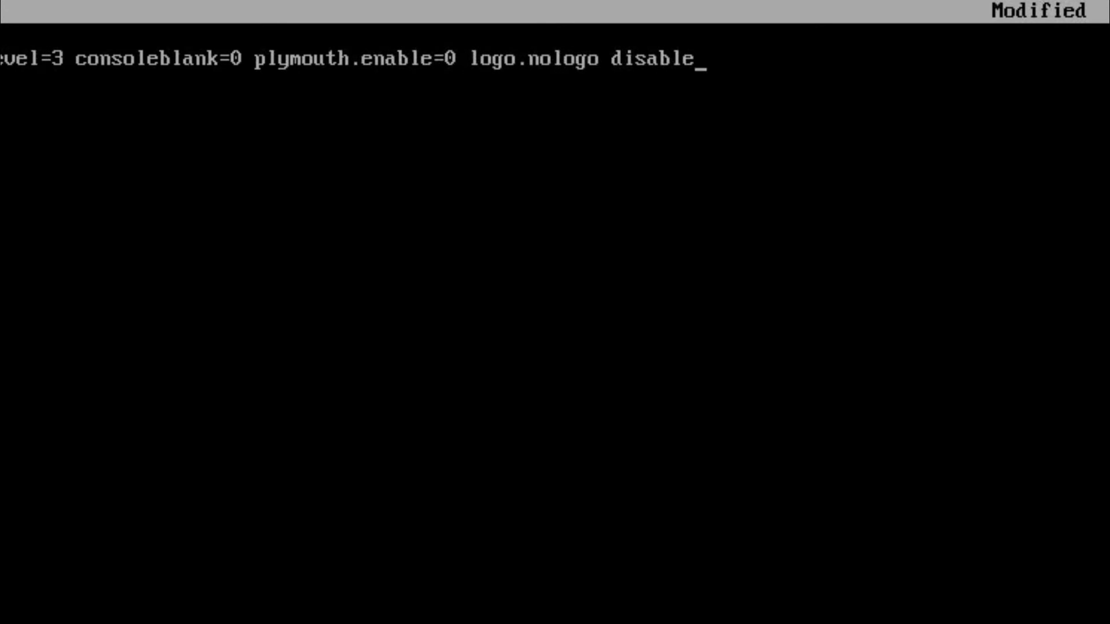
pyautogui.write('-')
pyautogui.press('BackSpace')
pyautogui.write('_splash=1')
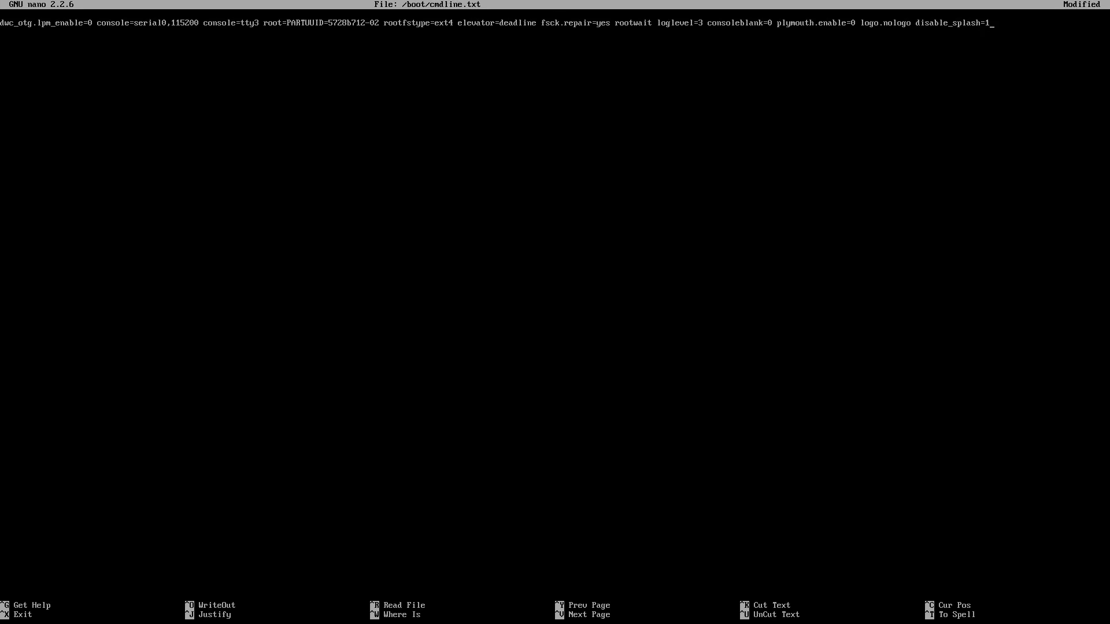
# Exit nano and confirm saving the changes to /boot/cmdline.txt
pyautogui.hotkey('ctrl', 'x')
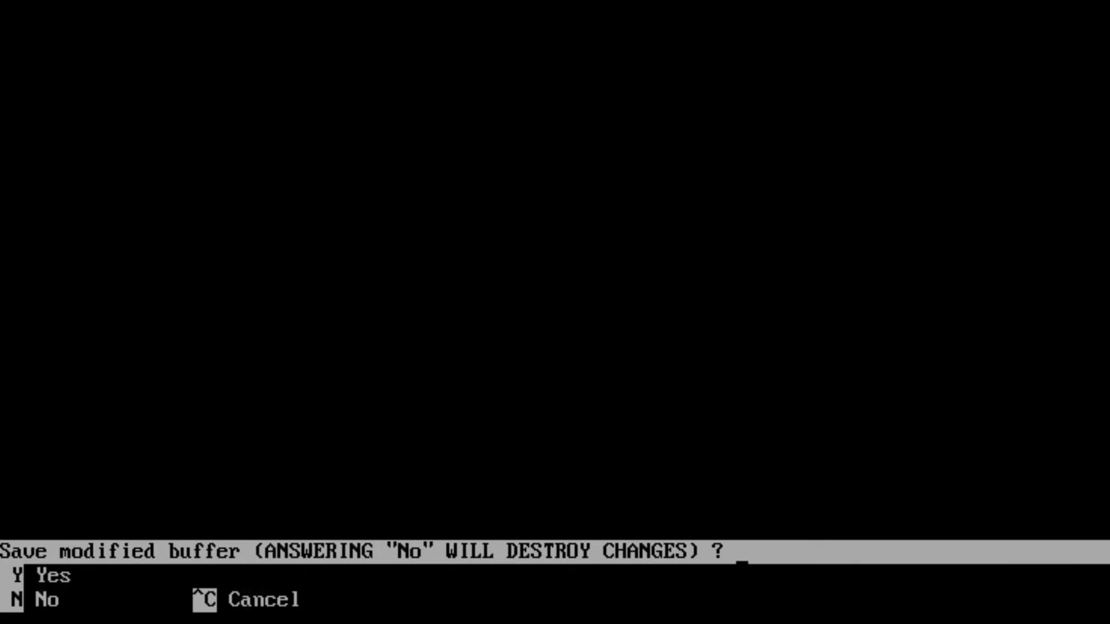
pyautogui.press('y')
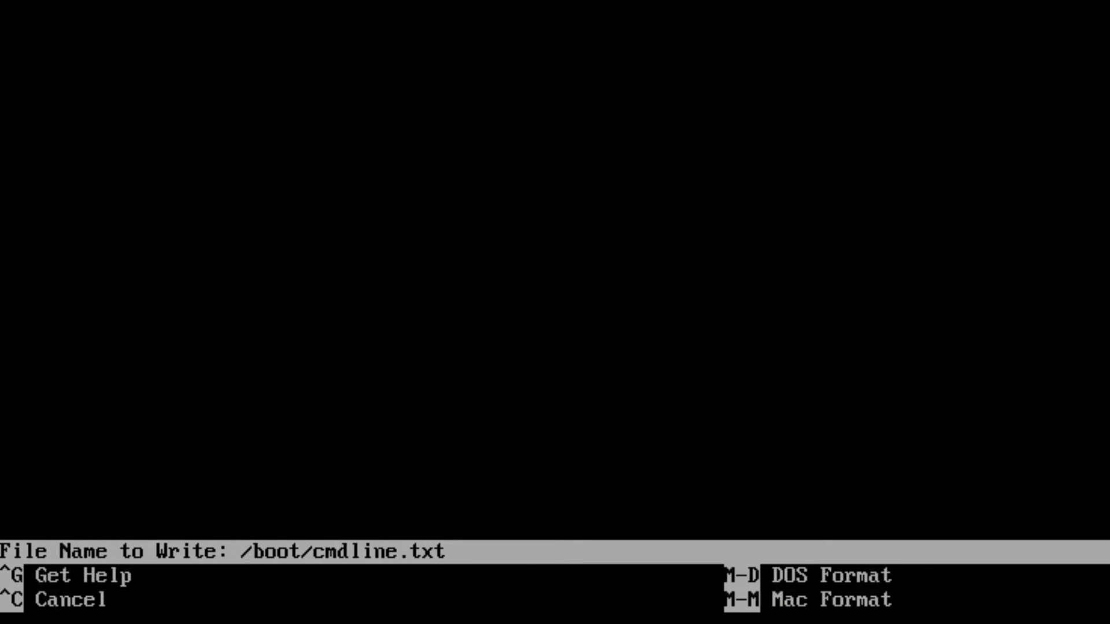
pyautogui.press('Return')
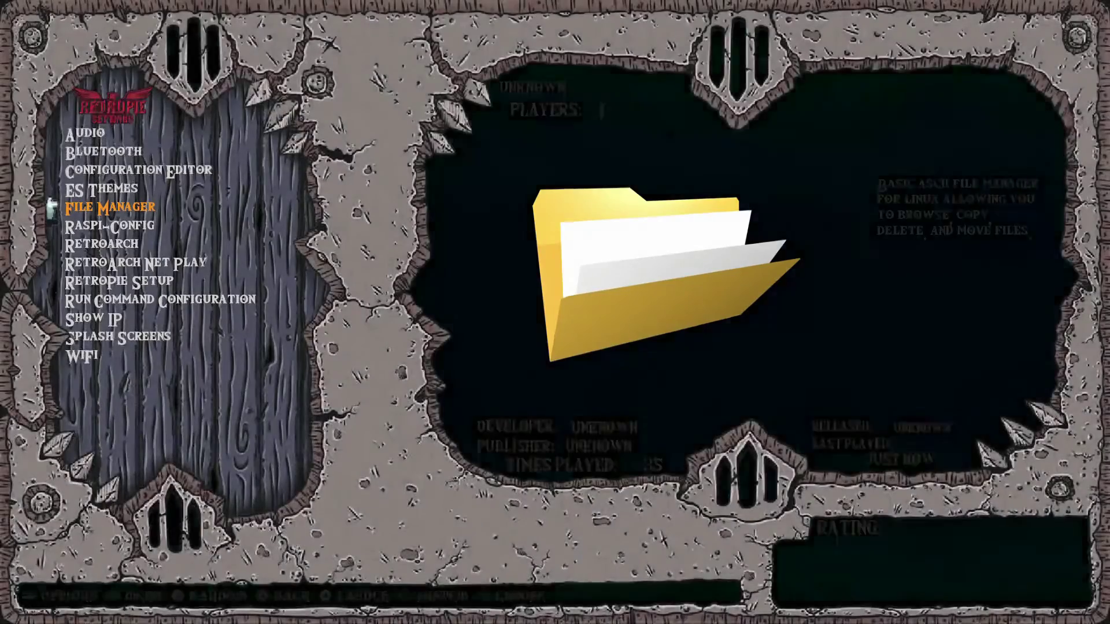
# Return to the carousel and choose Quit > Shutdown System from the Main Menu, confirming Yes
pyautogui.press('Escape')
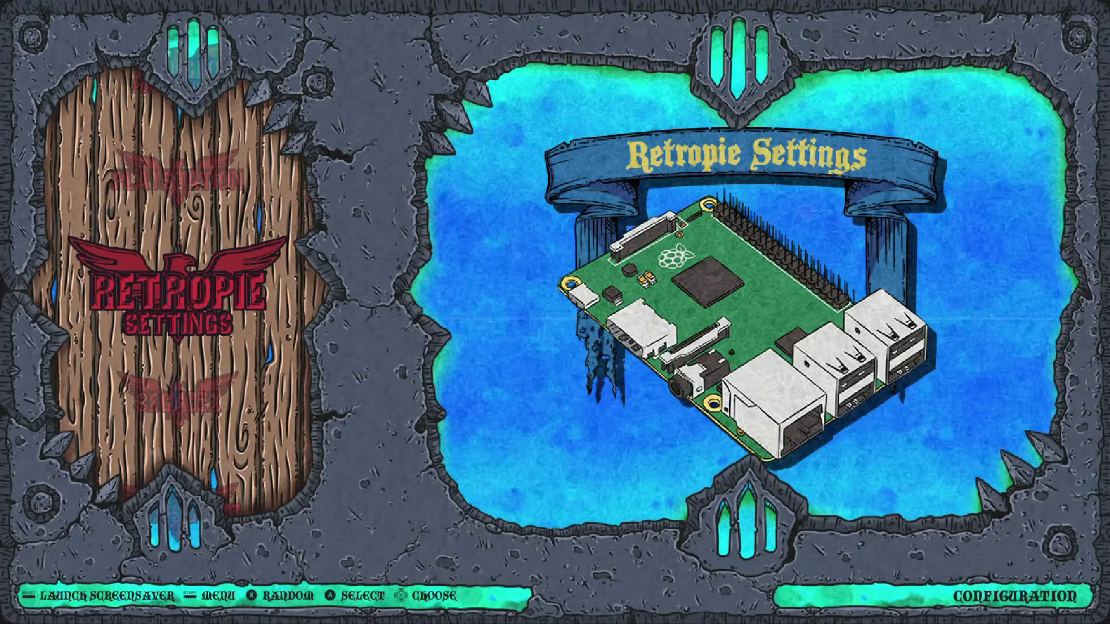
pyautogui.press('Return')
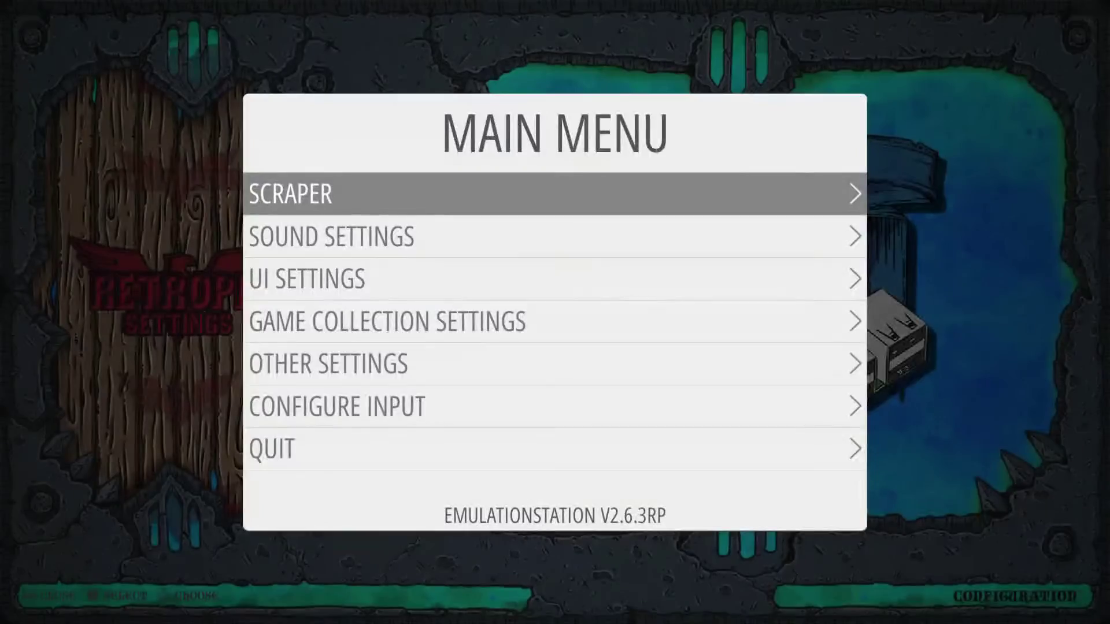
pyautogui.press('Down')
pyautogui.press('Down')
pyautogui.press('Down')
pyautogui.press('Down')
pyautogui.press('Down')
pyautogui.press('Down')
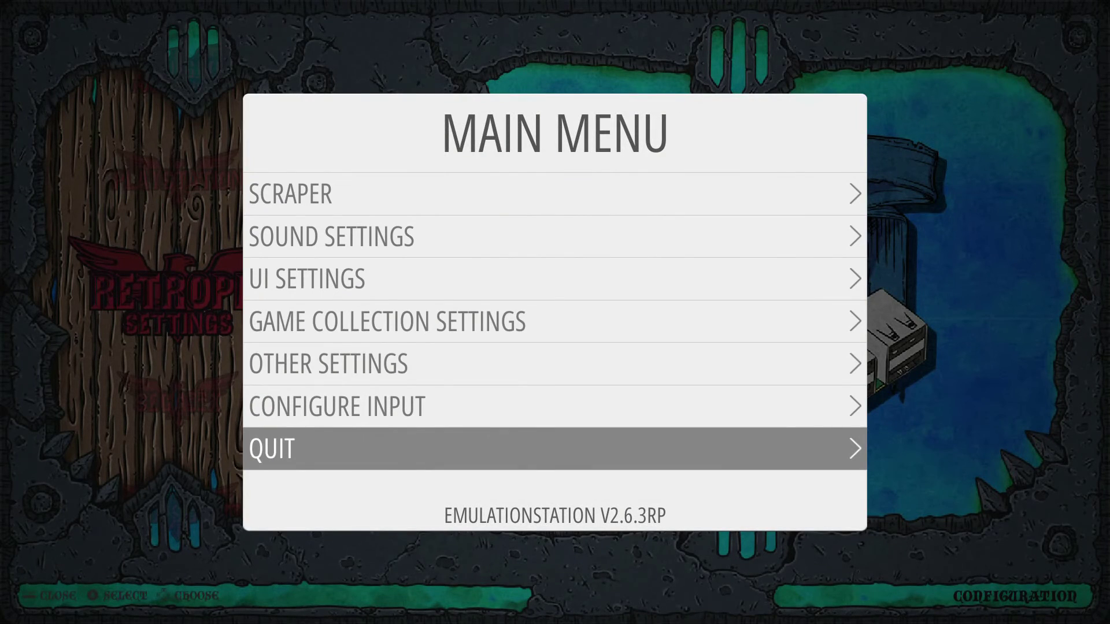
pyautogui.press('Return')
pyautogui.press('Down')
pyautogui.press('Down')
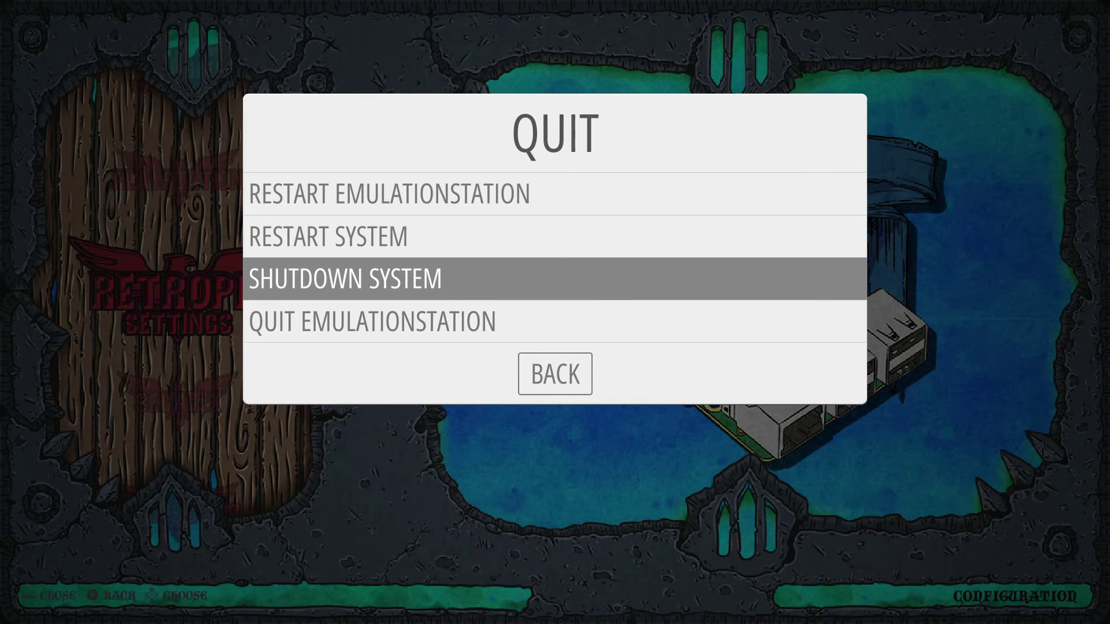
pyautogui.press('Return')
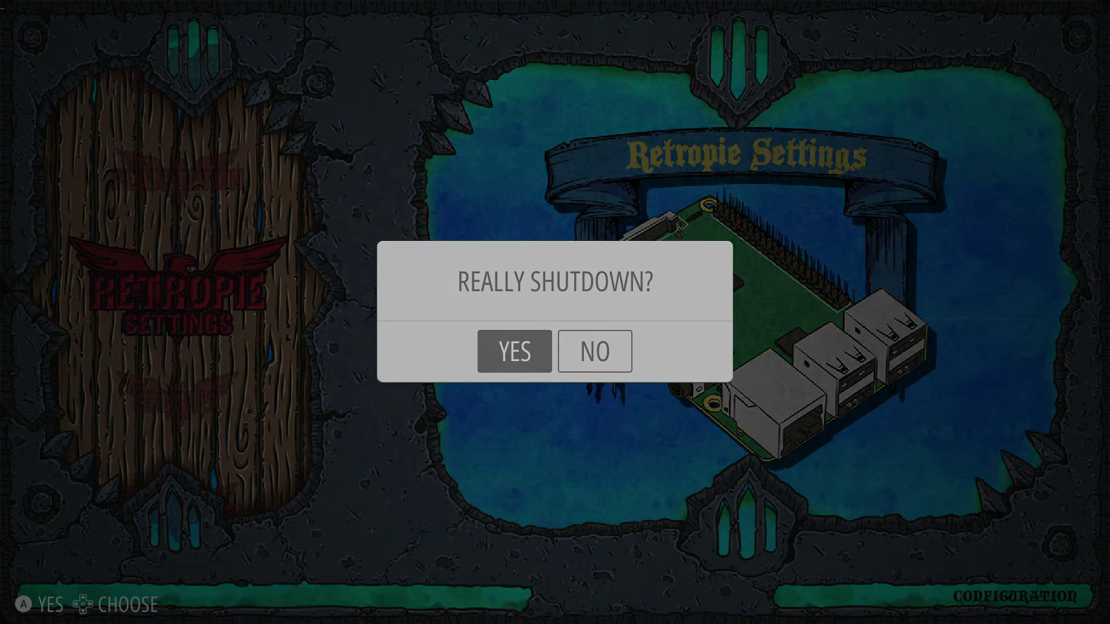
pyautogui.press('Return')
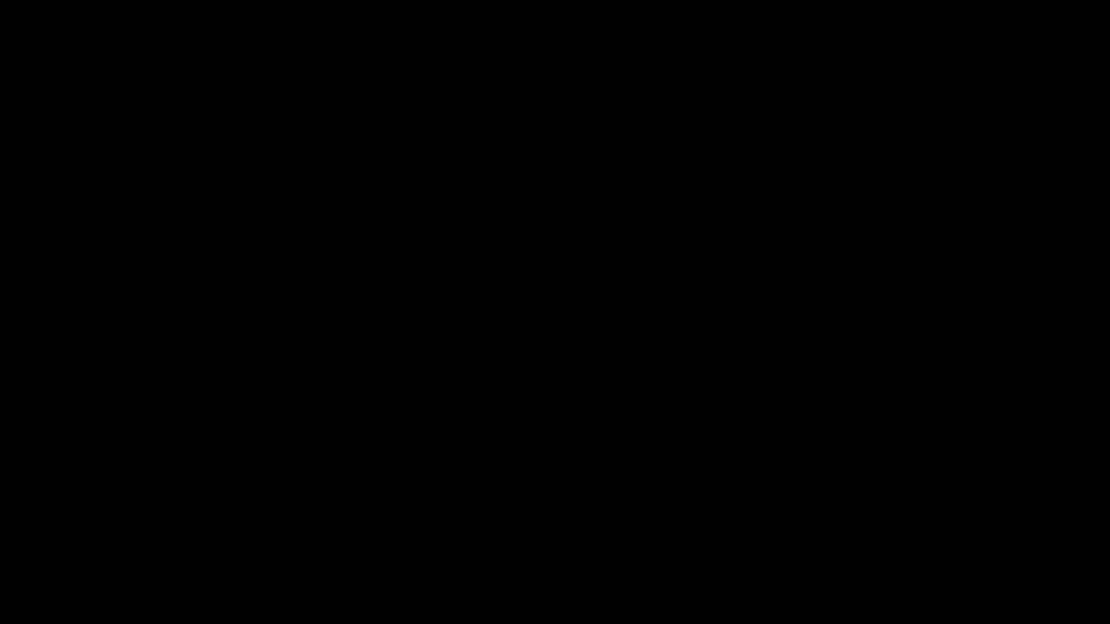